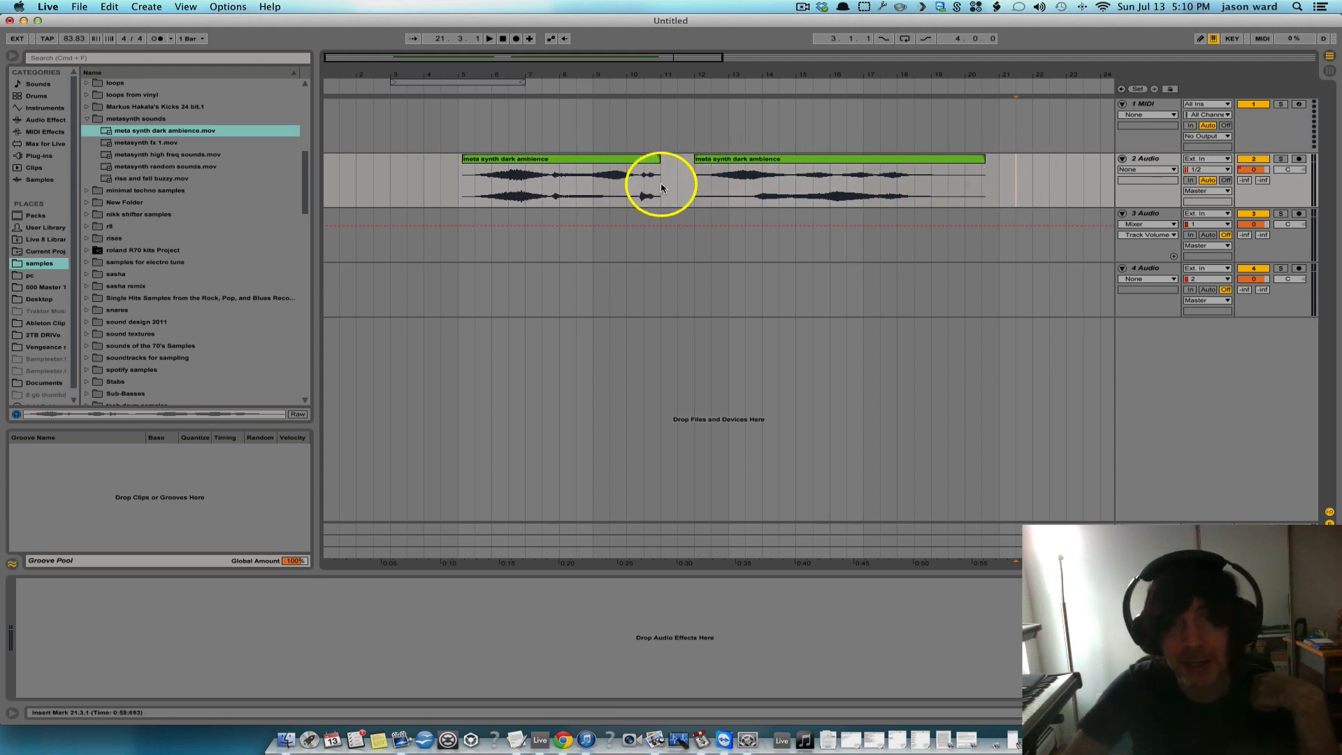
Trim the facing ends of the two meta synth dark ambience clips and butt them together at bar 10 on track 2.
{"action": "left_click_drag", "start_coordinate": [775, 158], "coordinate": [692, 225]}
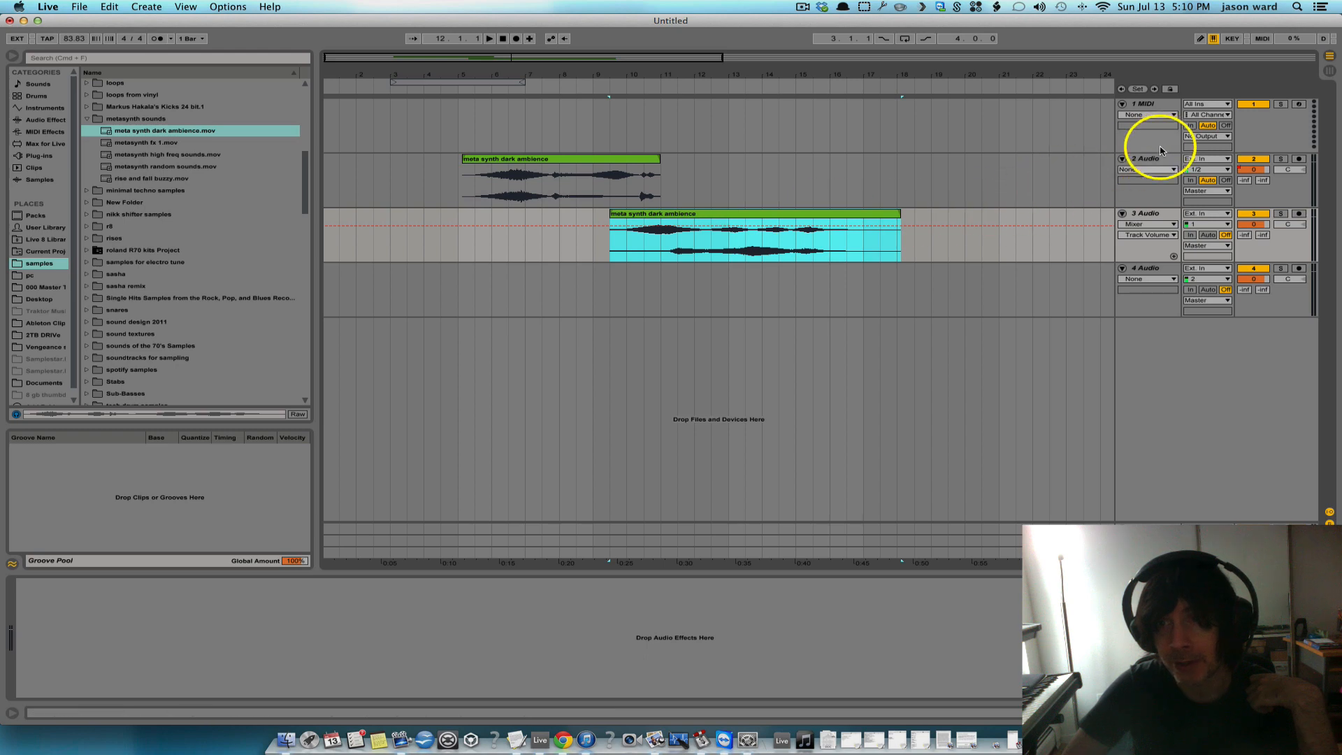
{"action": "left_click_drag", "start_coordinate": [782, 217], "coordinate": [850, 164]}
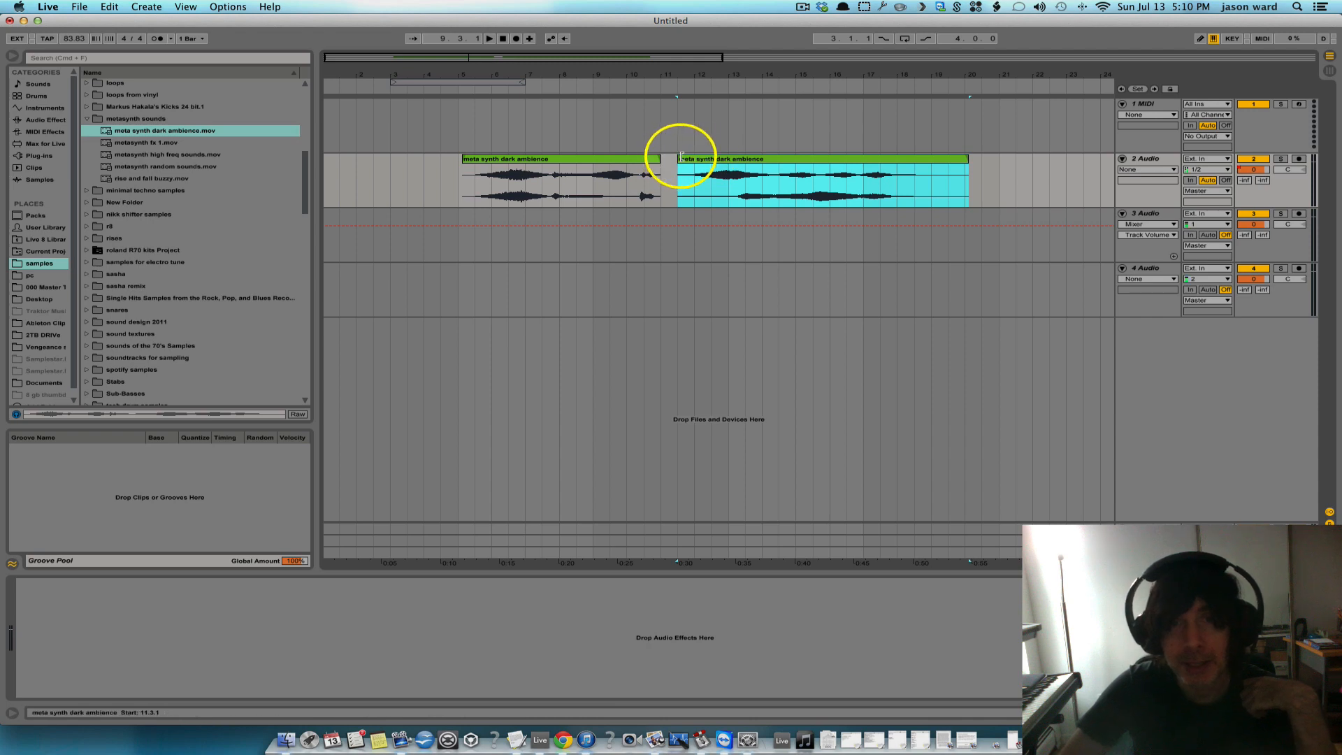
{"action": "left_click_drag", "start_coordinate": [681, 157], "coordinate": [629, 160]}
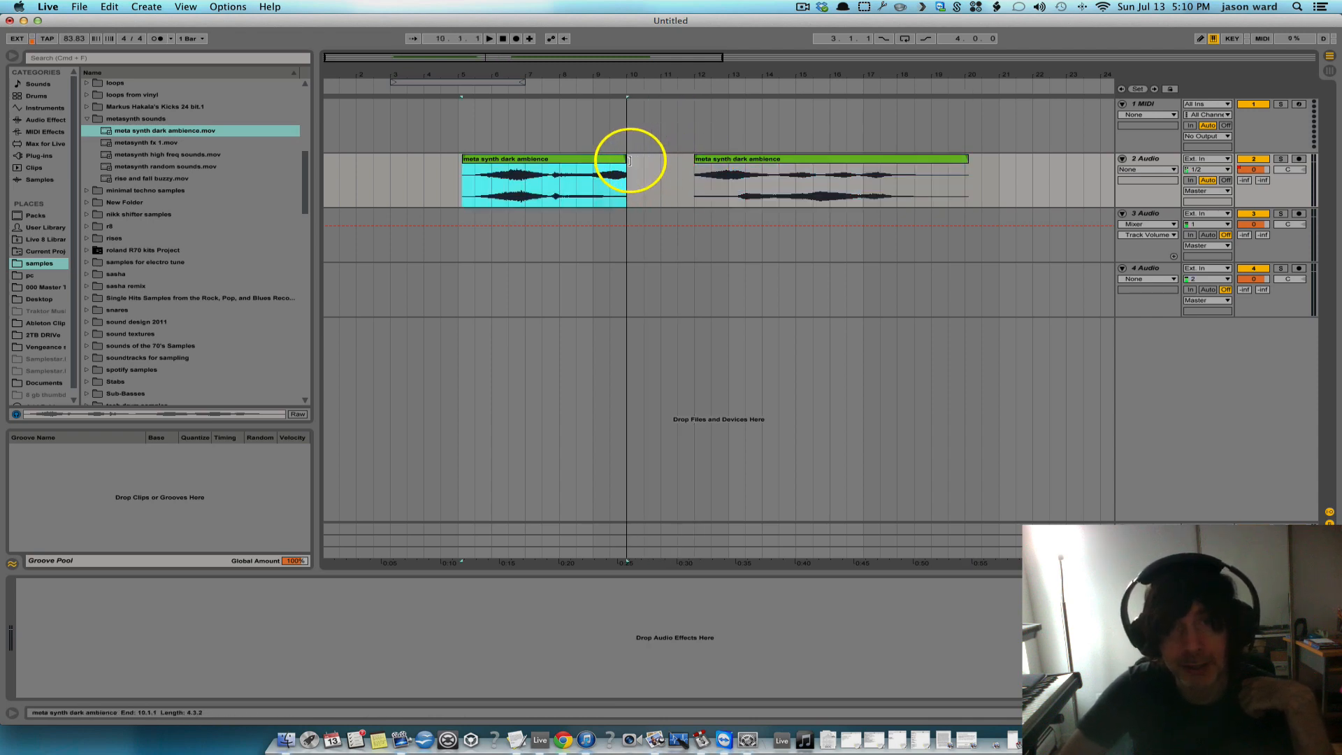
{"action": "left_click_drag", "start_coordinate": [744, 161], "coordinate": [683, 164]}
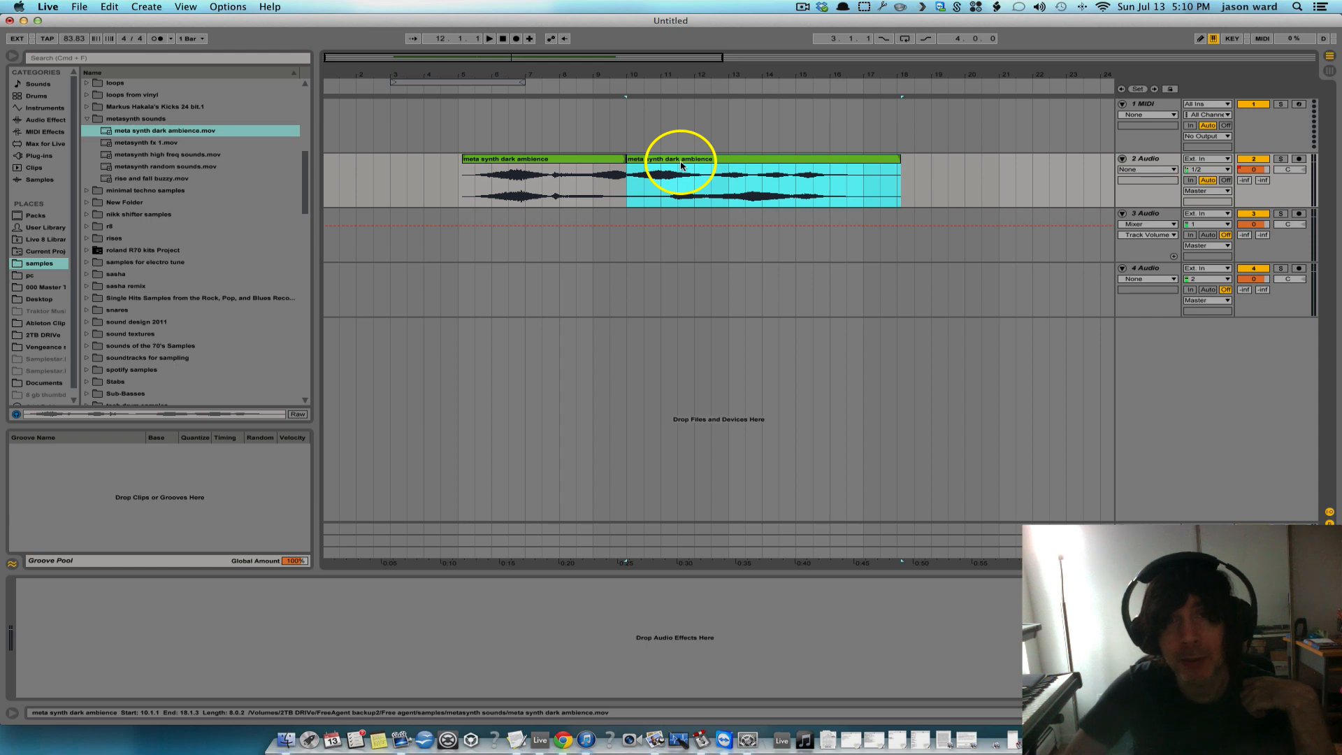
Display the Fades controls on the clips of the 2 Audio track.
{"action": "left_click", "coordinate": [1146, 170]}
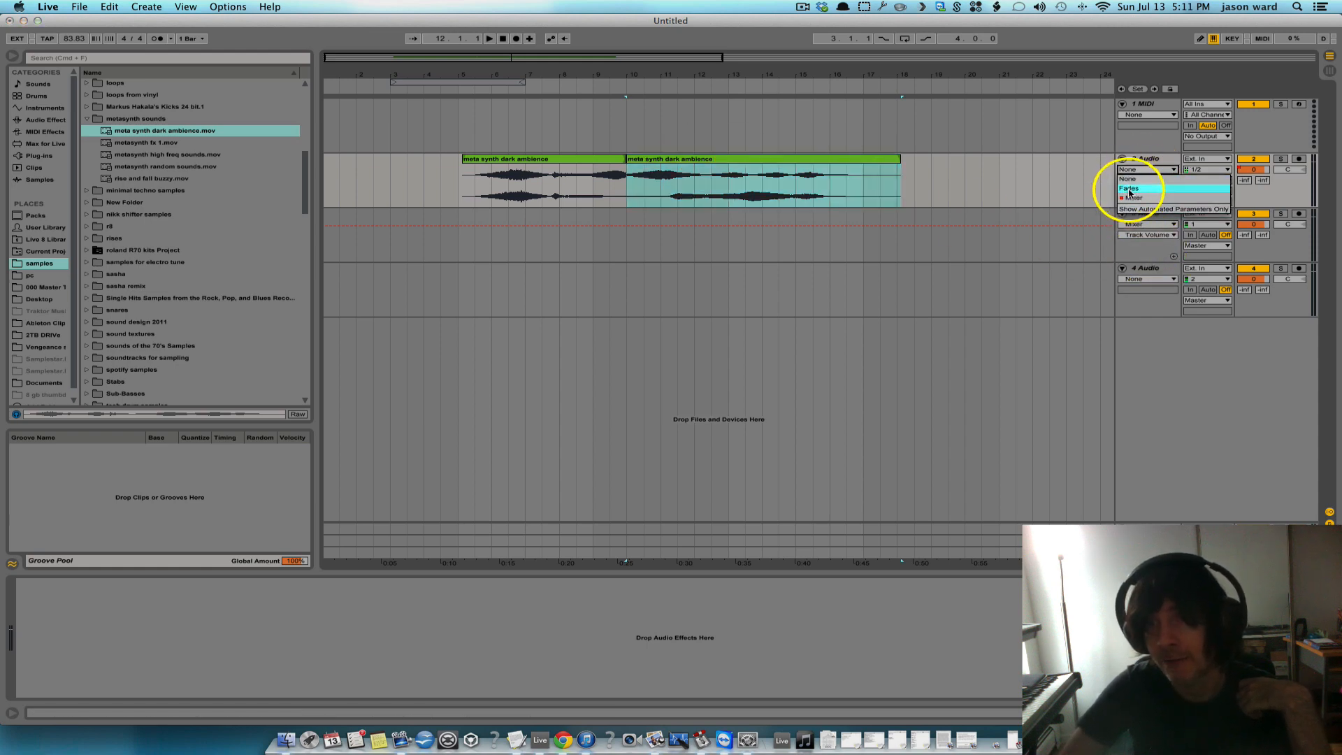
{"action": "left_click", "coordinate": [1129, 188]}
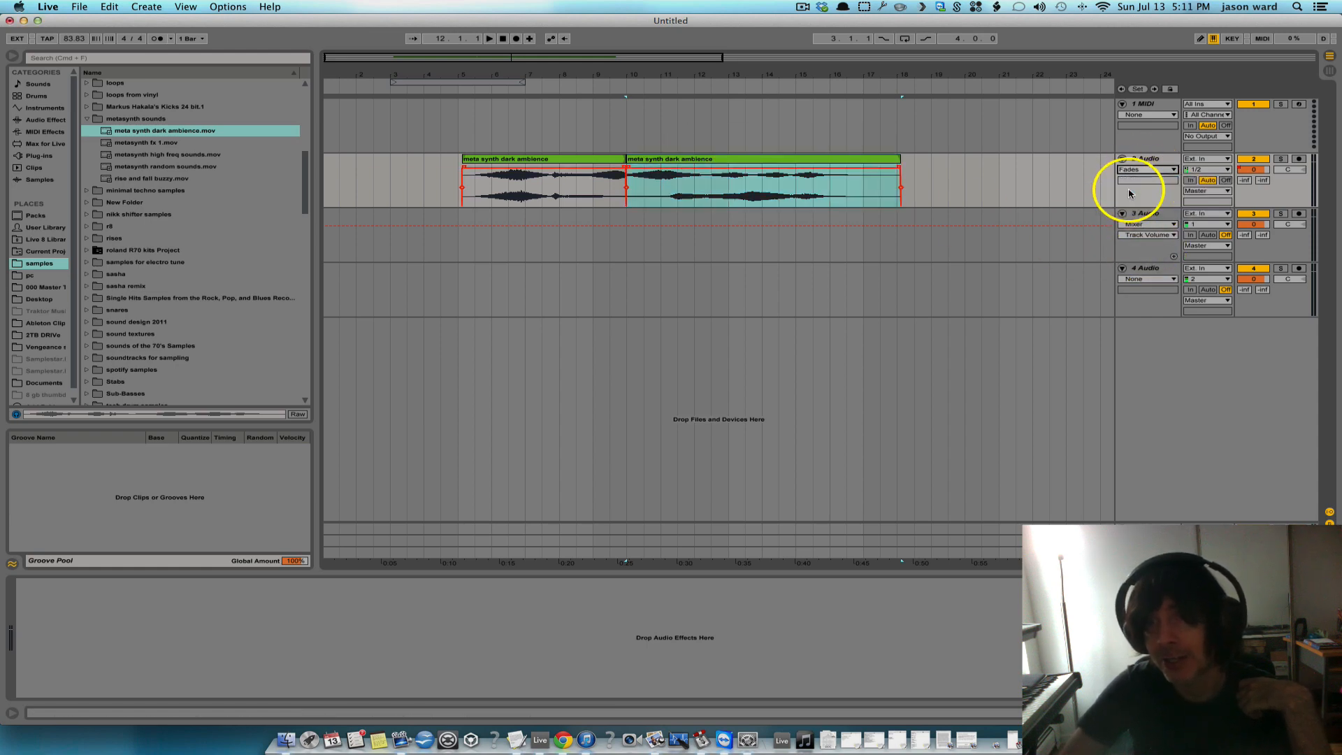
{"action": "right_click", "coordinate": [759, 165]}
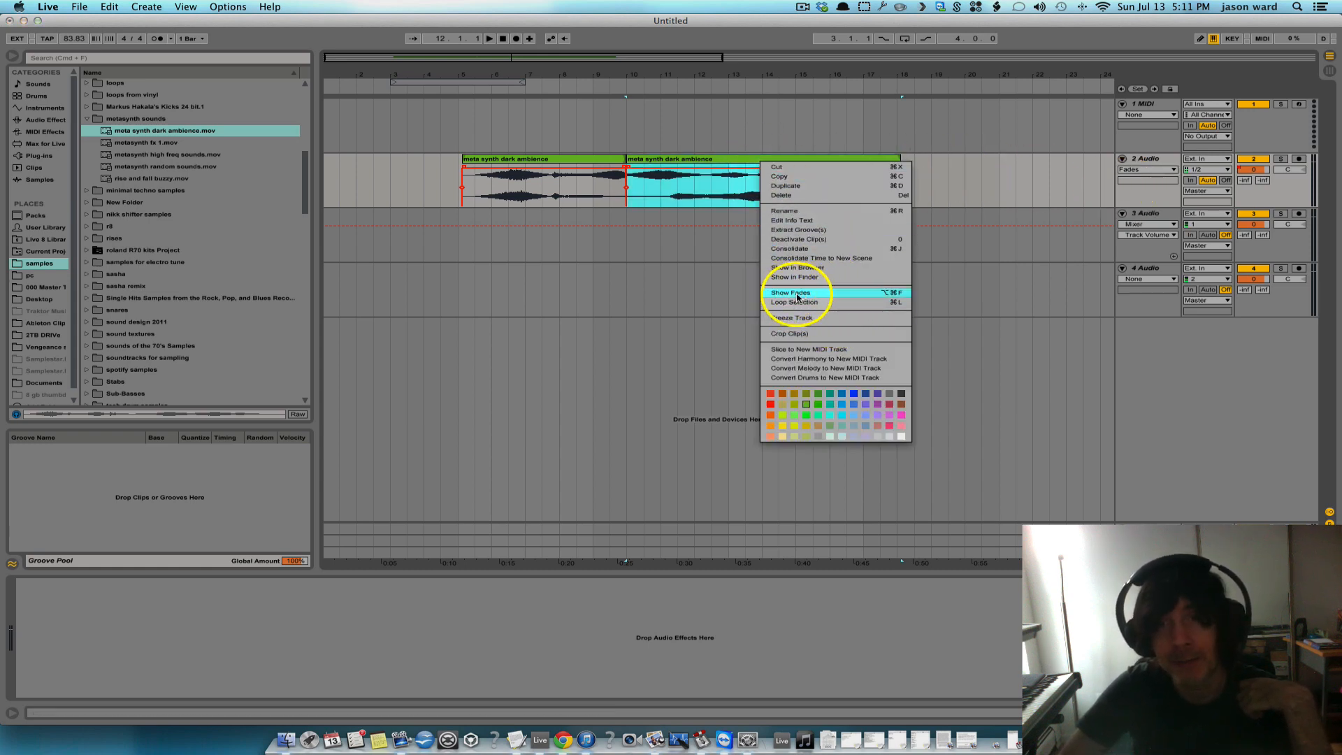
{"action": "left_click", "coordinate": [945, 166]}
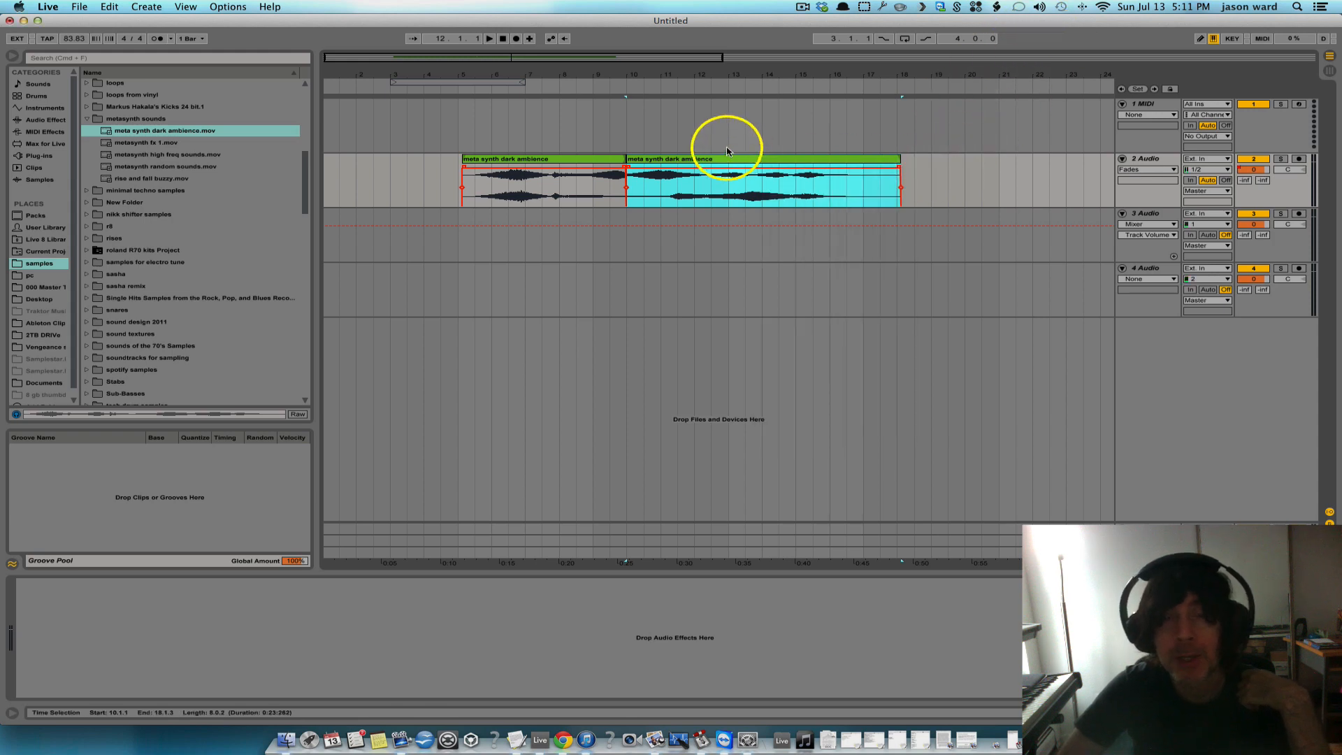
Widen the crossfade at bar 10 on both sides, from just before the boundary to shortly before 10.1.3.
{"action": "left_click_drag", "start_coordinate": [624, 66], "coordinate": [629, 66]}
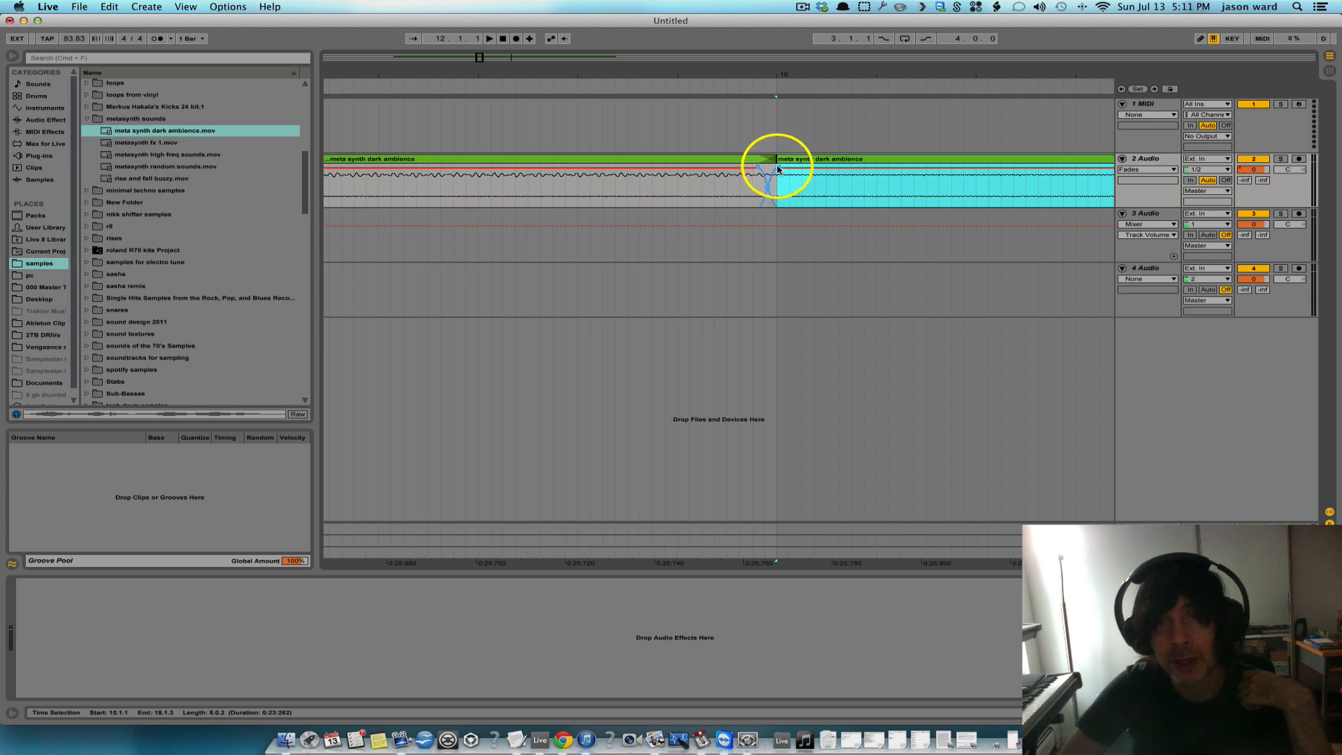
{"action": "left_click_drag", "start_coordinate": [779, 168], "coordinate": [896, 161]}
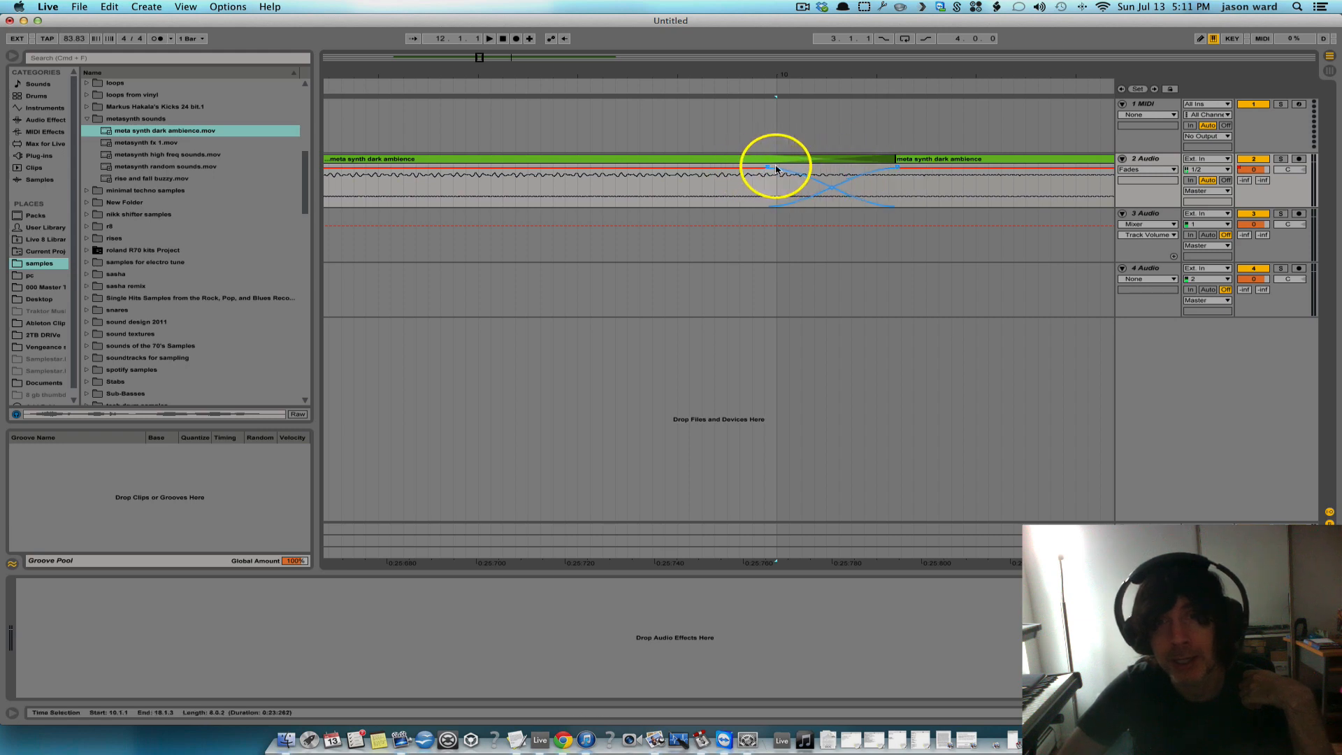
{"action": "left_click_drag", "start_coordinate": [816, 169], "coordinate": [707, 161]}
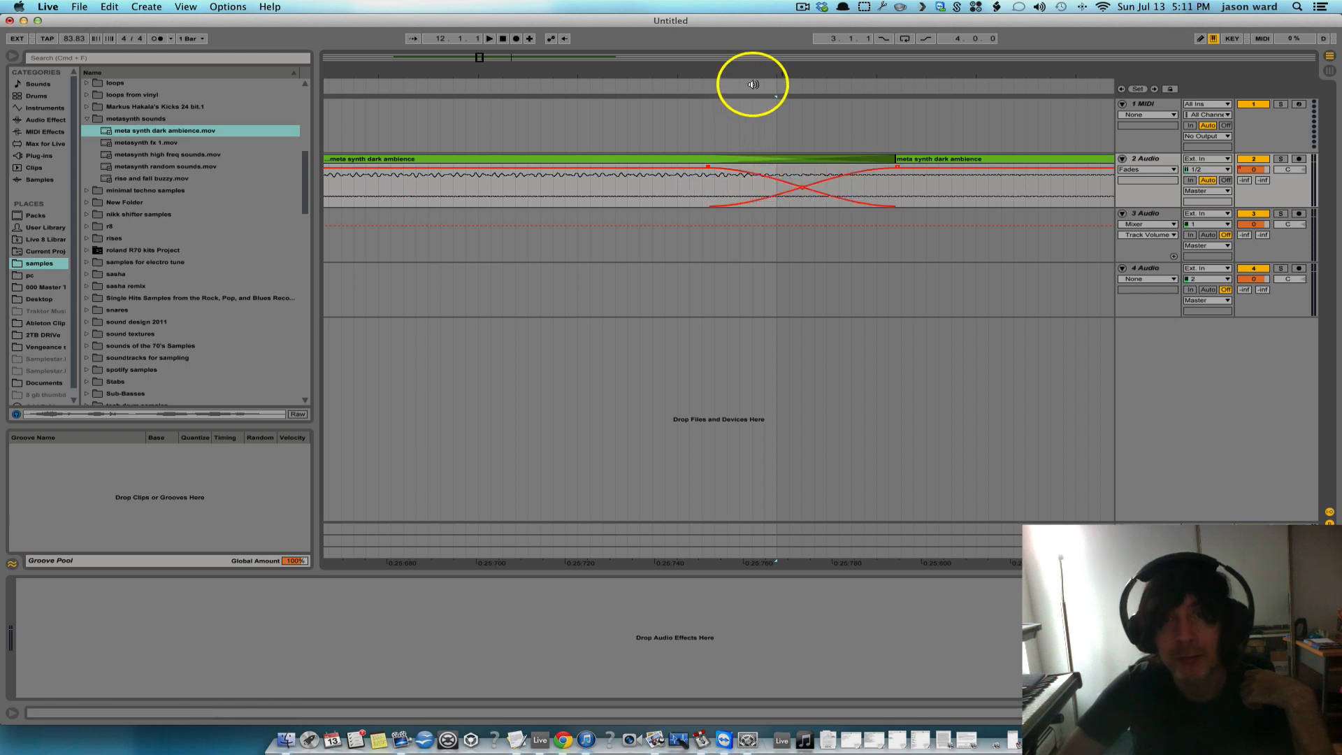
{"action": "left_click_drag", "start_coordinate": [753, 84], "coordinate": [758, 72]}
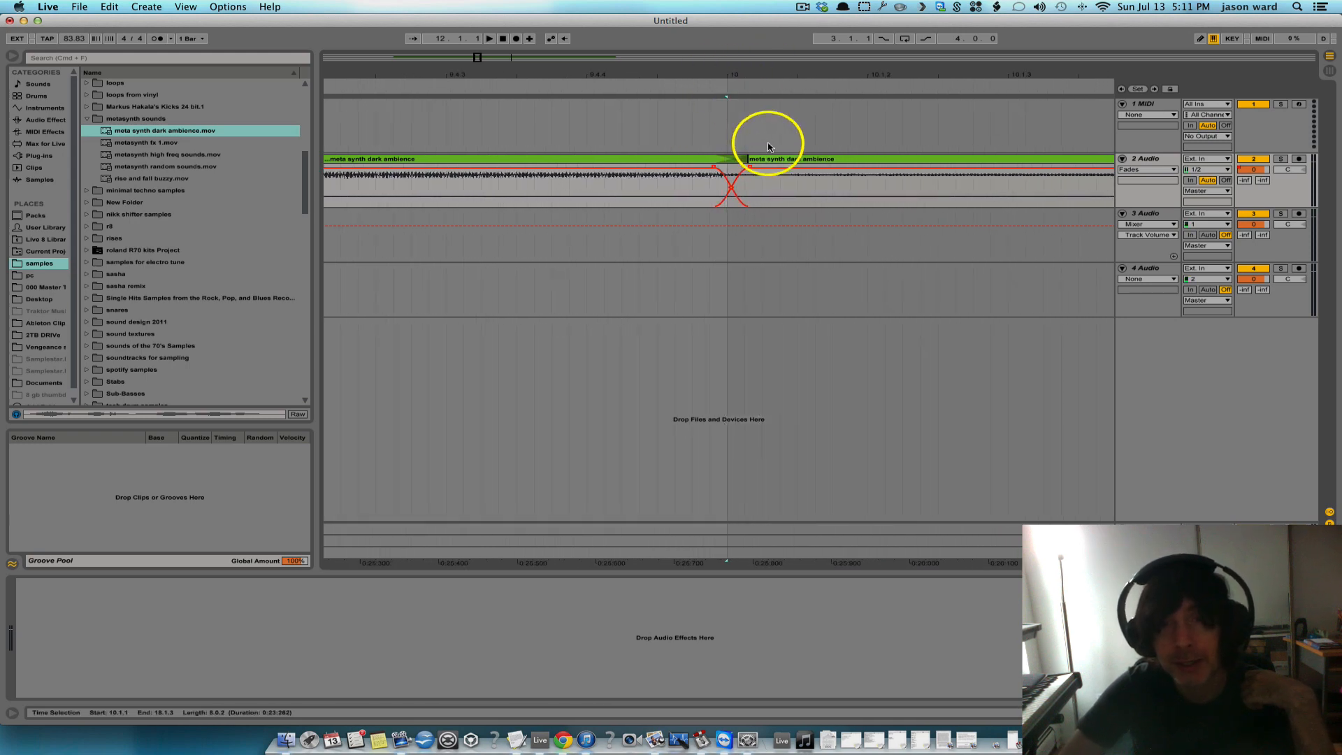
{"action": "left_click", "coordinate": [746, 168]}
{"action": "left_click_drag", "start_coordinate": [747, 168], "coordinate": [996, 160]}
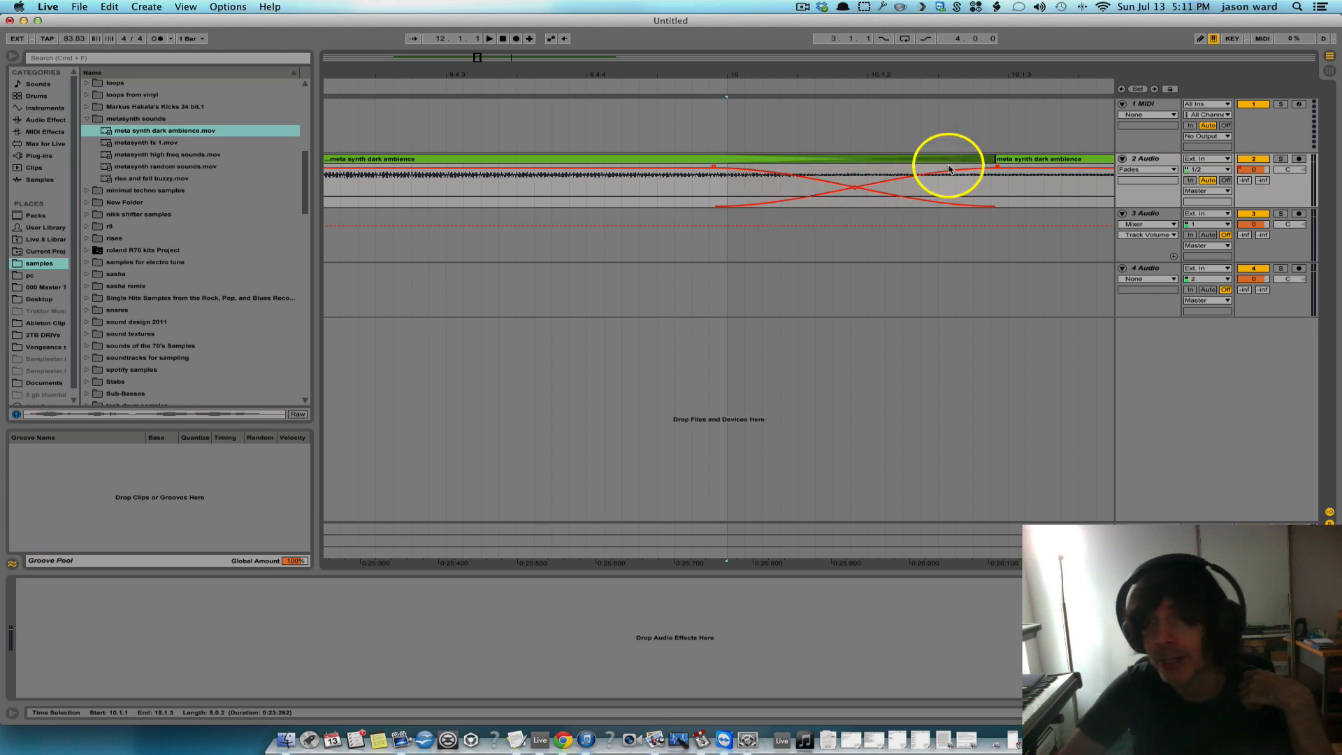
Lower the volume of the 2 Audio track to about -16 dB and redisplay its Fades.
{"action": "left_click", "coordinate": [1252, 170]}
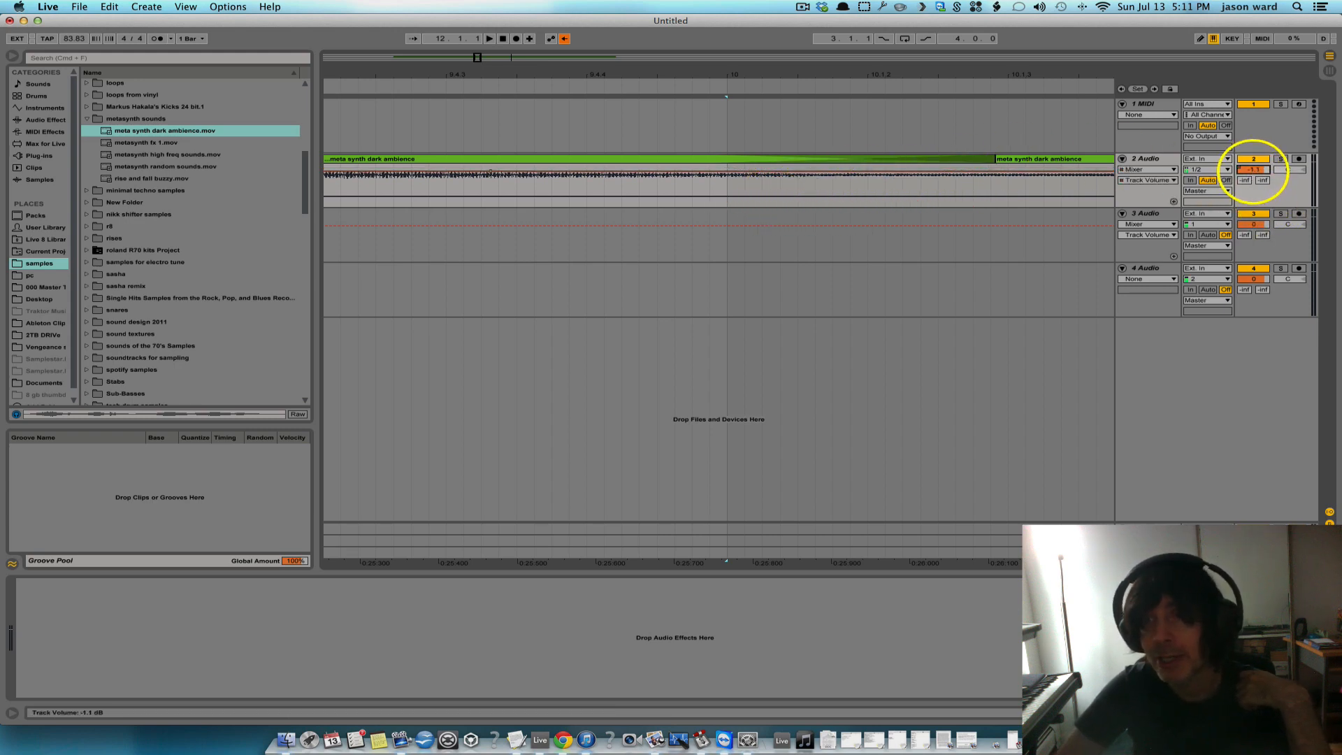
{"action": "left_click_drag", "start_coordinate": [1253, 170], "coordinate": [1254, 172]}
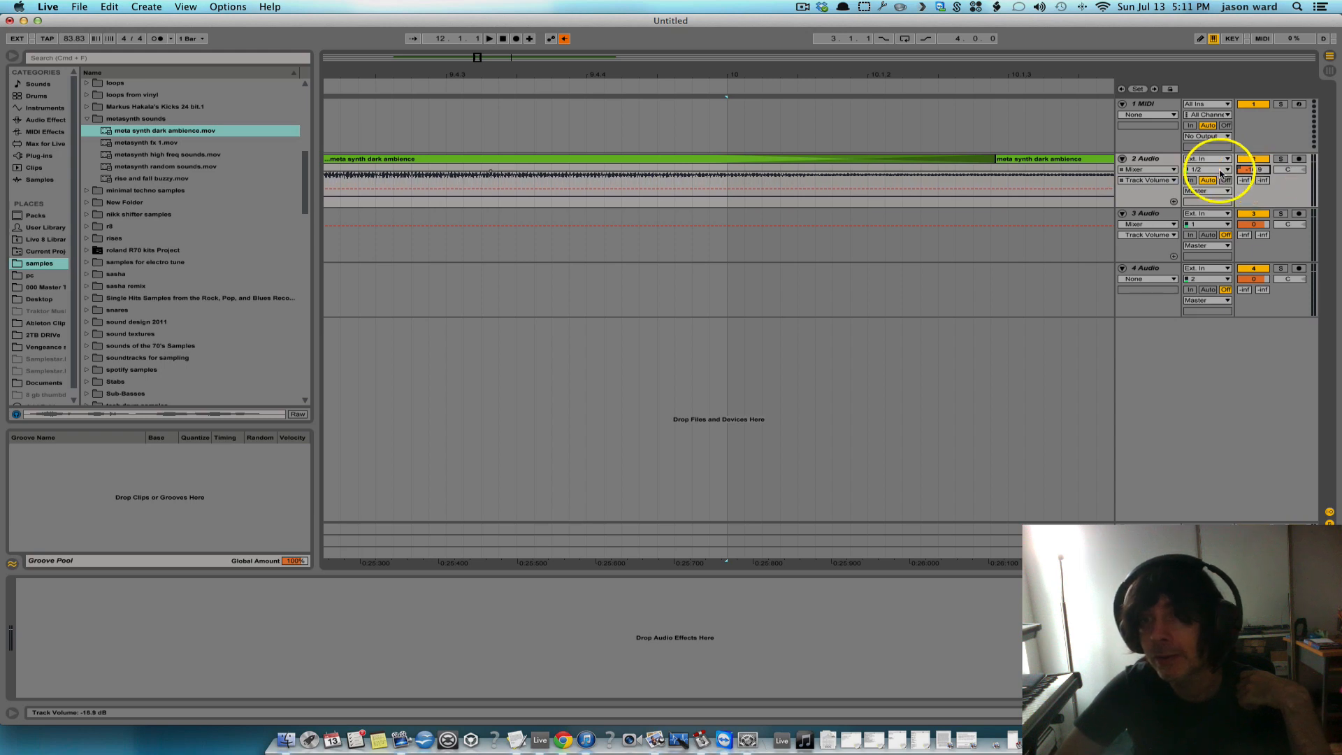
{"action": "left_click", "coordinate": [1152, 172]}
{"action": "left_click", "coordinate": [1143, 187]}
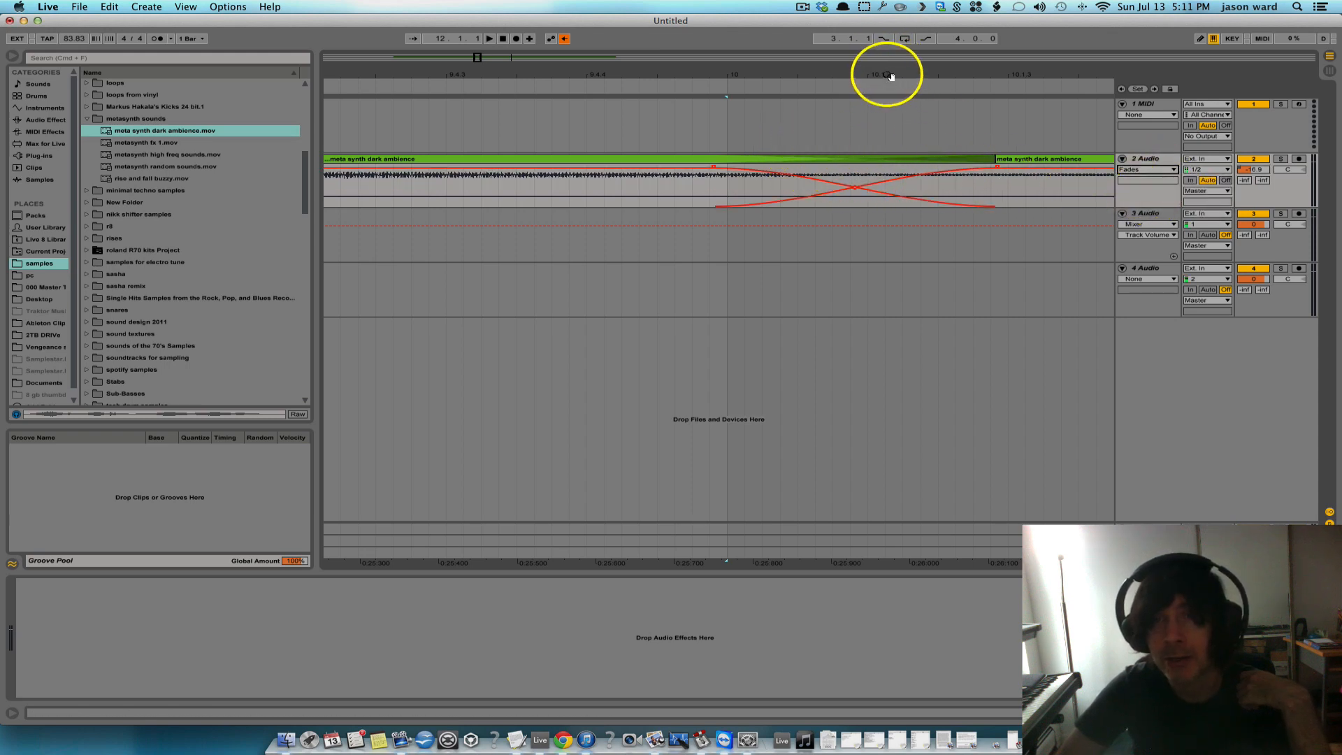
Play the arrangement from 9.3.3 to audition the crossfade between the two clips.
{"action": "left_click_drag", "start_coordinate": [890, 75], "coordinate": [887, 66]}
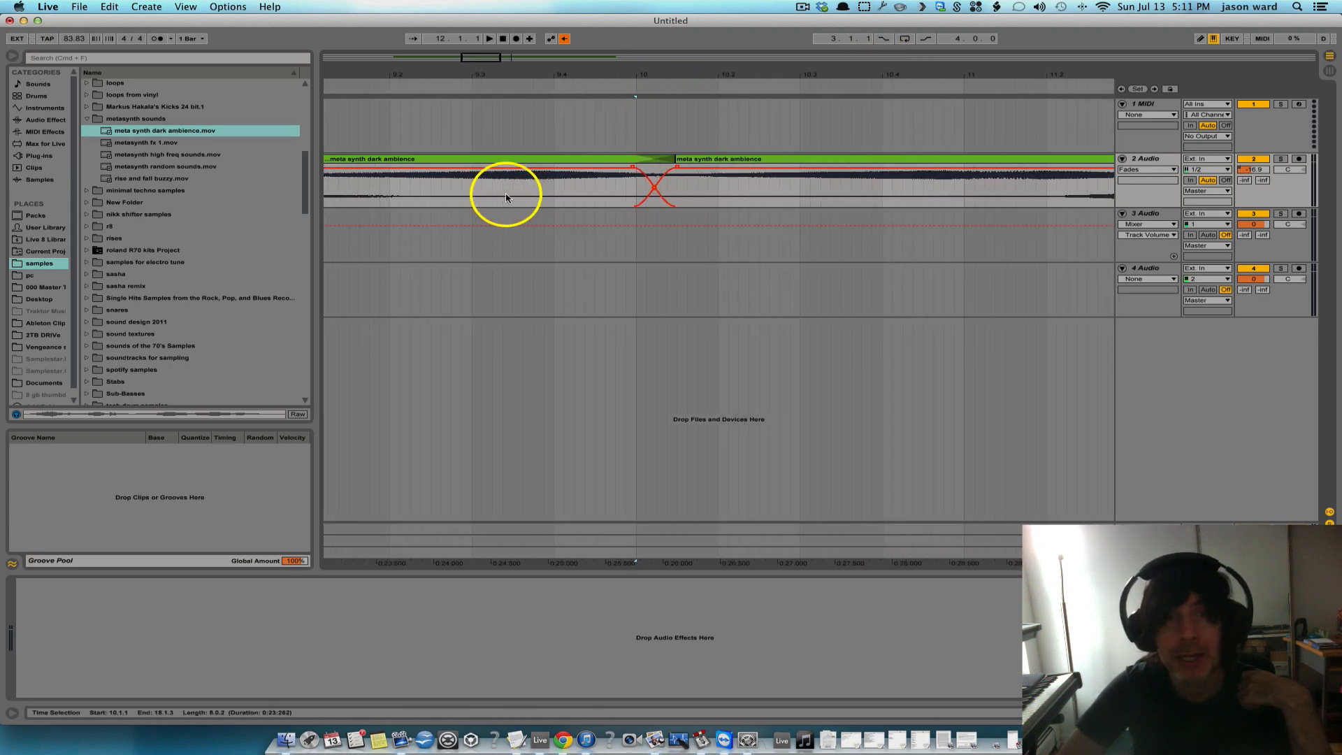
{"action": "left_click", "coordinate": [511, 196]}
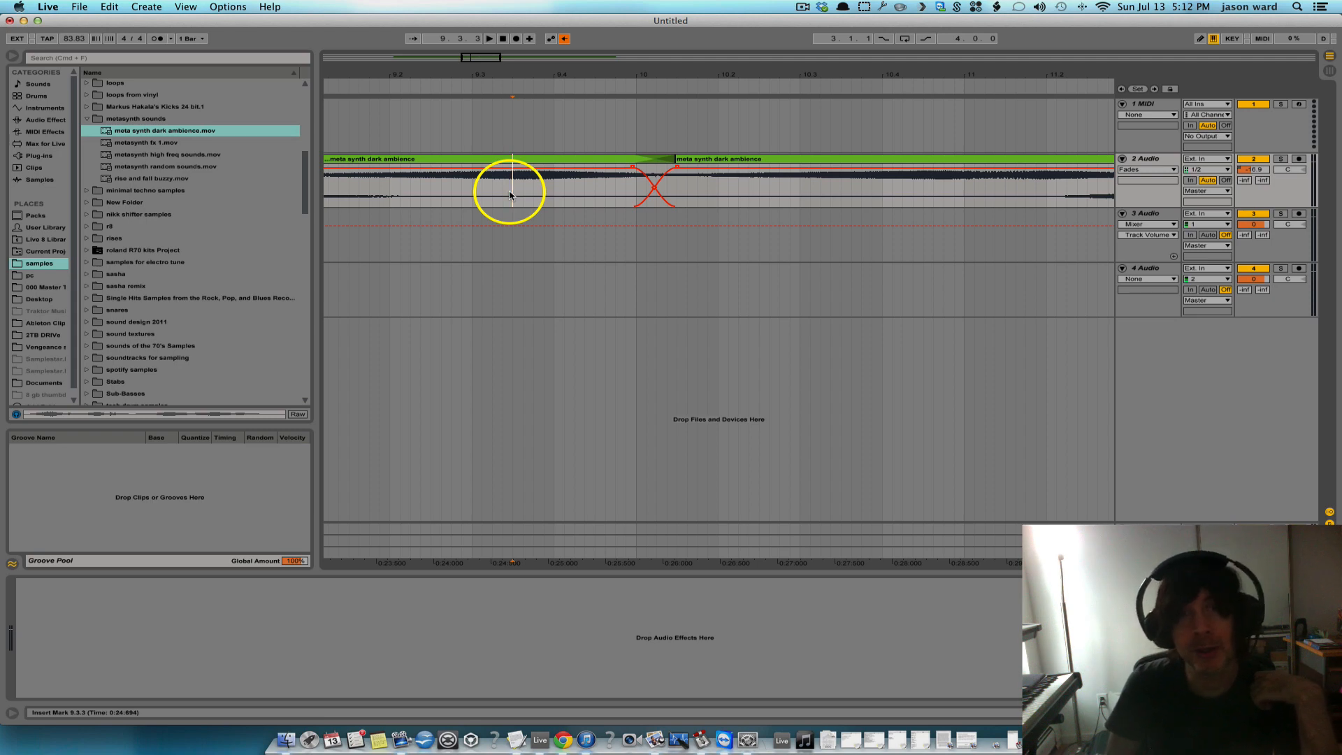
{"action": "key", "text": "space"}
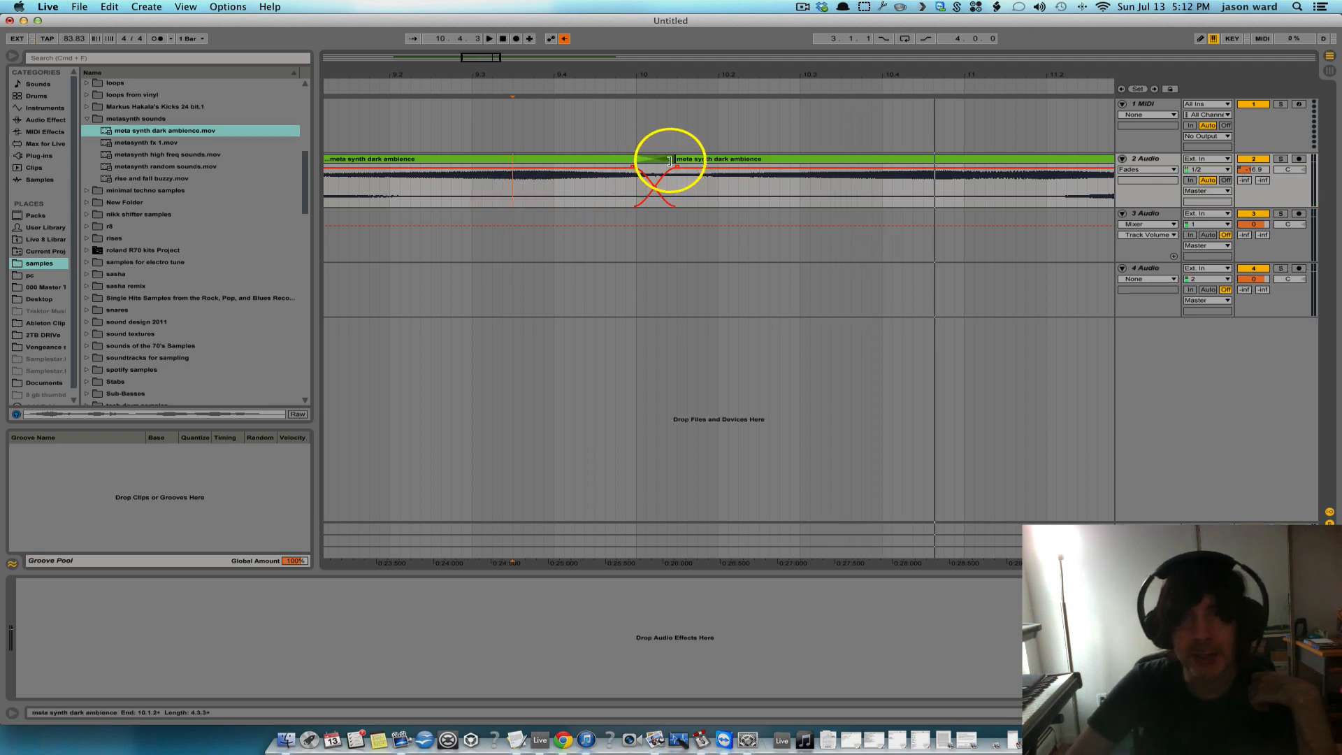
Extend the first clip's end to just past 10.2.3 and shape short separate fades on both sides of the cut.
{"action": "mouse_move", "coordinate": [669, 161]}
{"action": "left_mouse_down"}
{"action": "mouse_move", "coordinate": [774, 156]}
{"action": "mouse_move", "coordinate": [602, 158]}
{"action": "mouse_move", "coordinate": [686, 156]}
{"action": "left_mouse_up"}
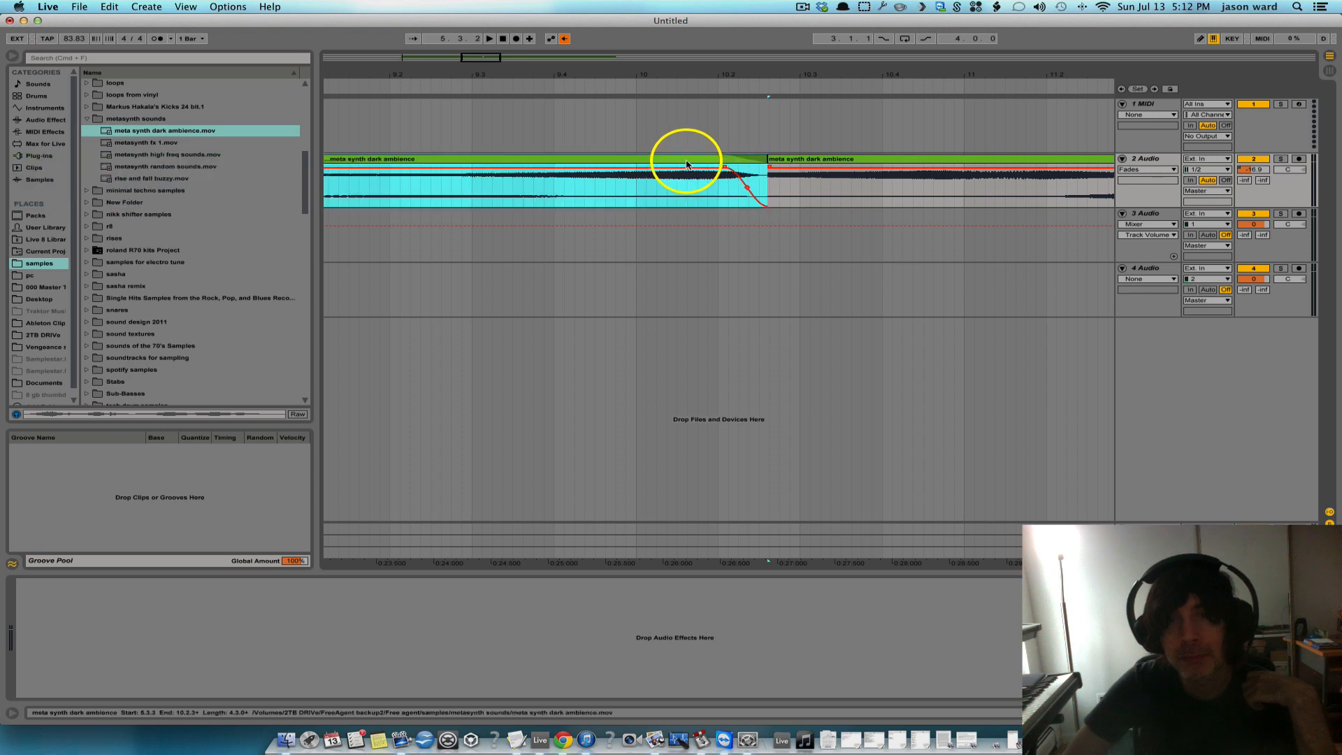
{"action": "left_click", "coordinate": [779, 159]}
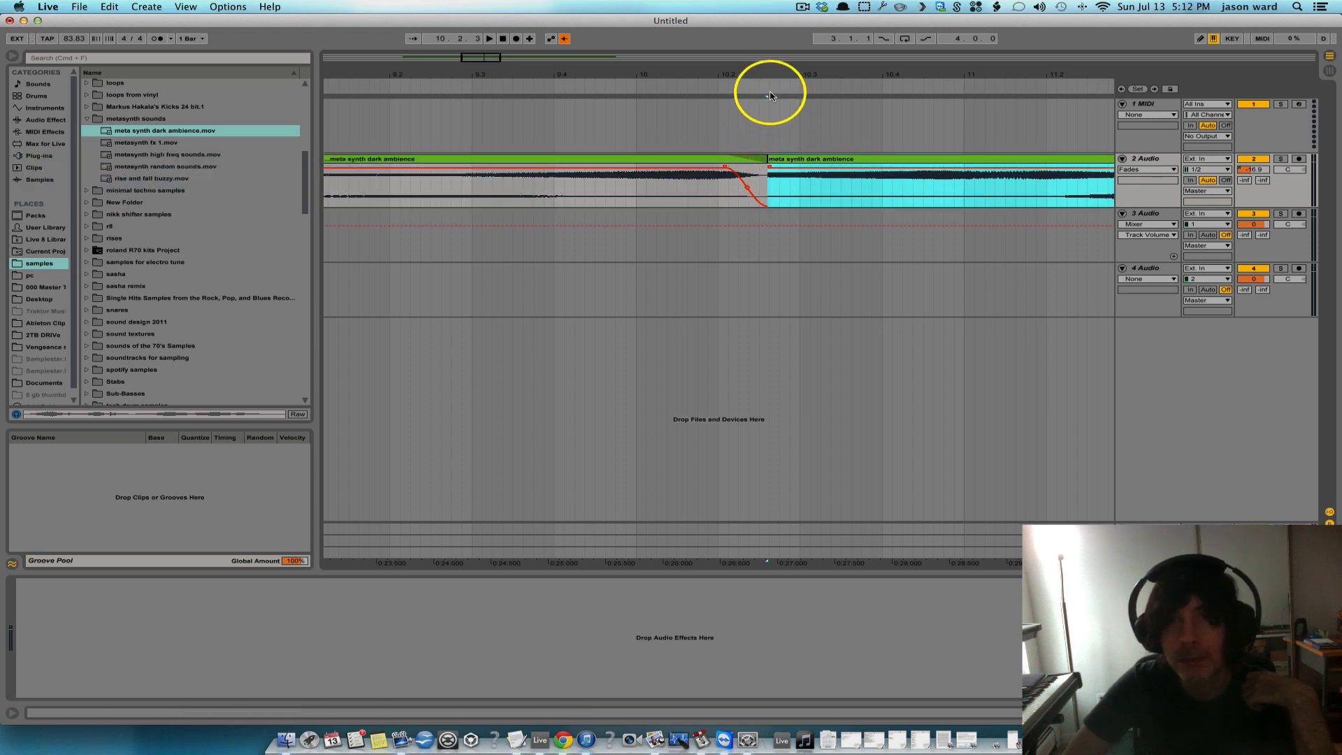
{"action": "left_click_drag", "start_coordinate": [773, 65], "coordinate": [741, 171]}
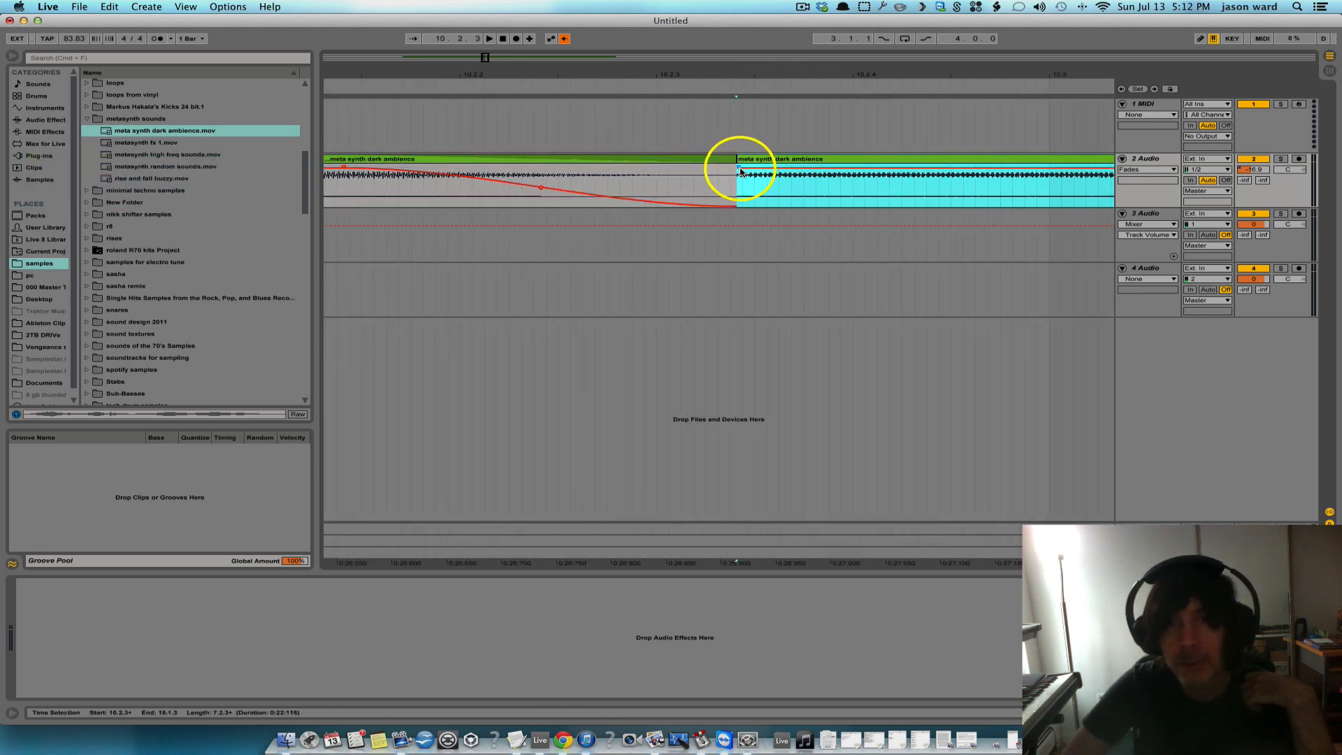
{"action": "left_click", "coordinate": [740, 192]}
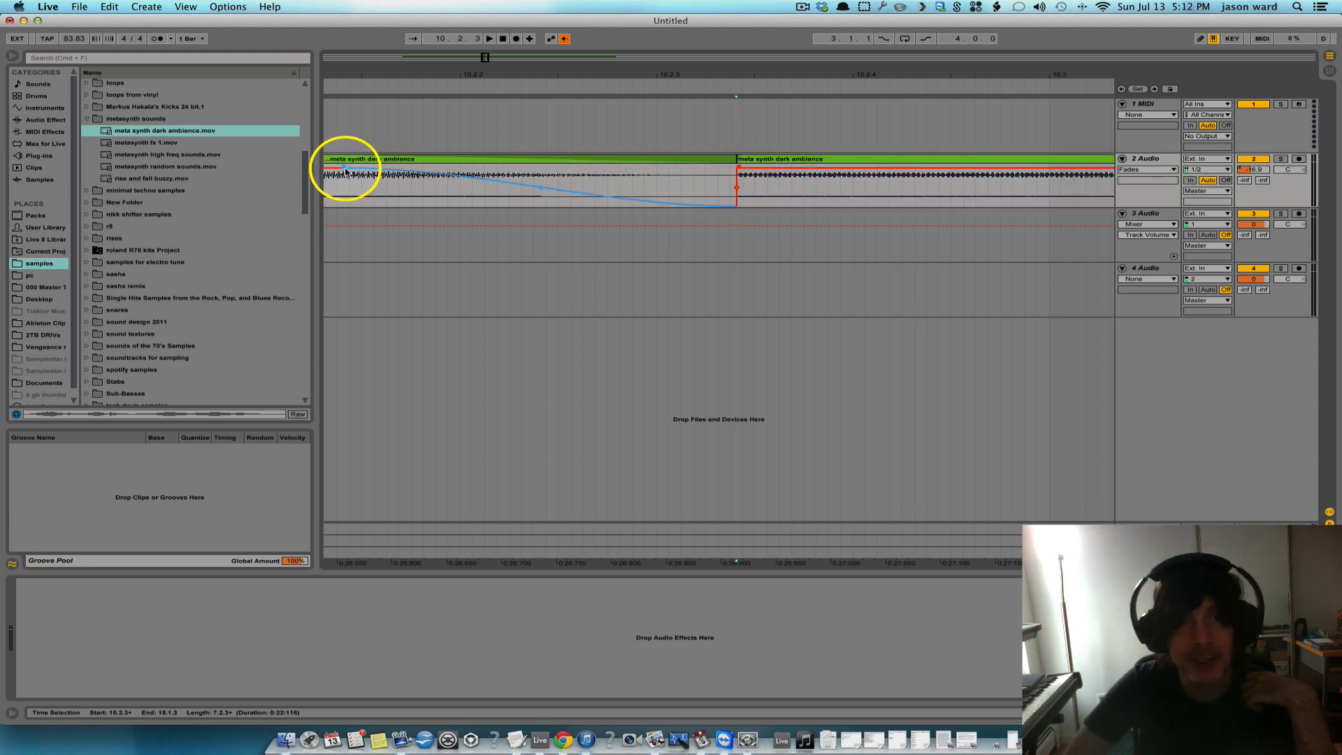
{"action": "left_click_drag", "start_coordinate": [342, 168], "coordinate": [663, 179]}
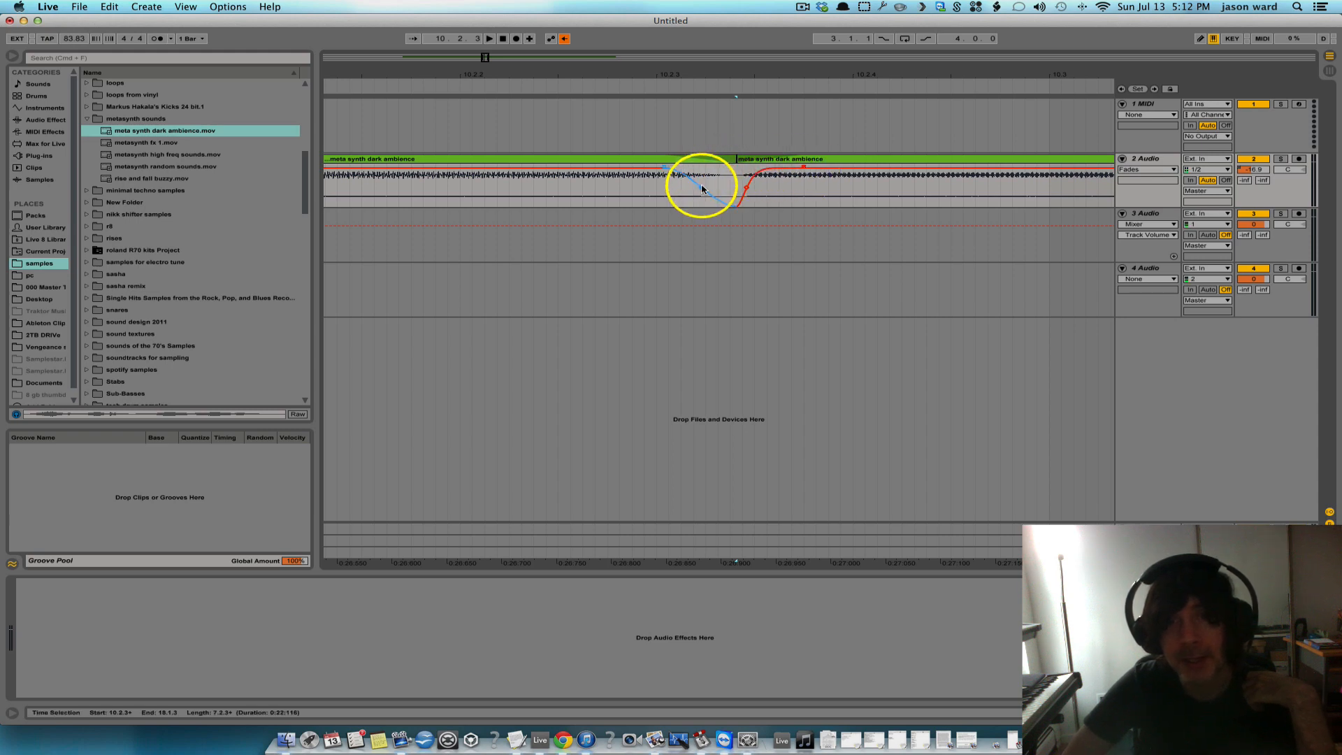
Pull the fade across the clip boundary to form a crossfade, and widen it on both sides to end just before 10.3.
{"action": "left_click_drag", "start_coordinate": [664, 169], "coordinate": [850, 168]}
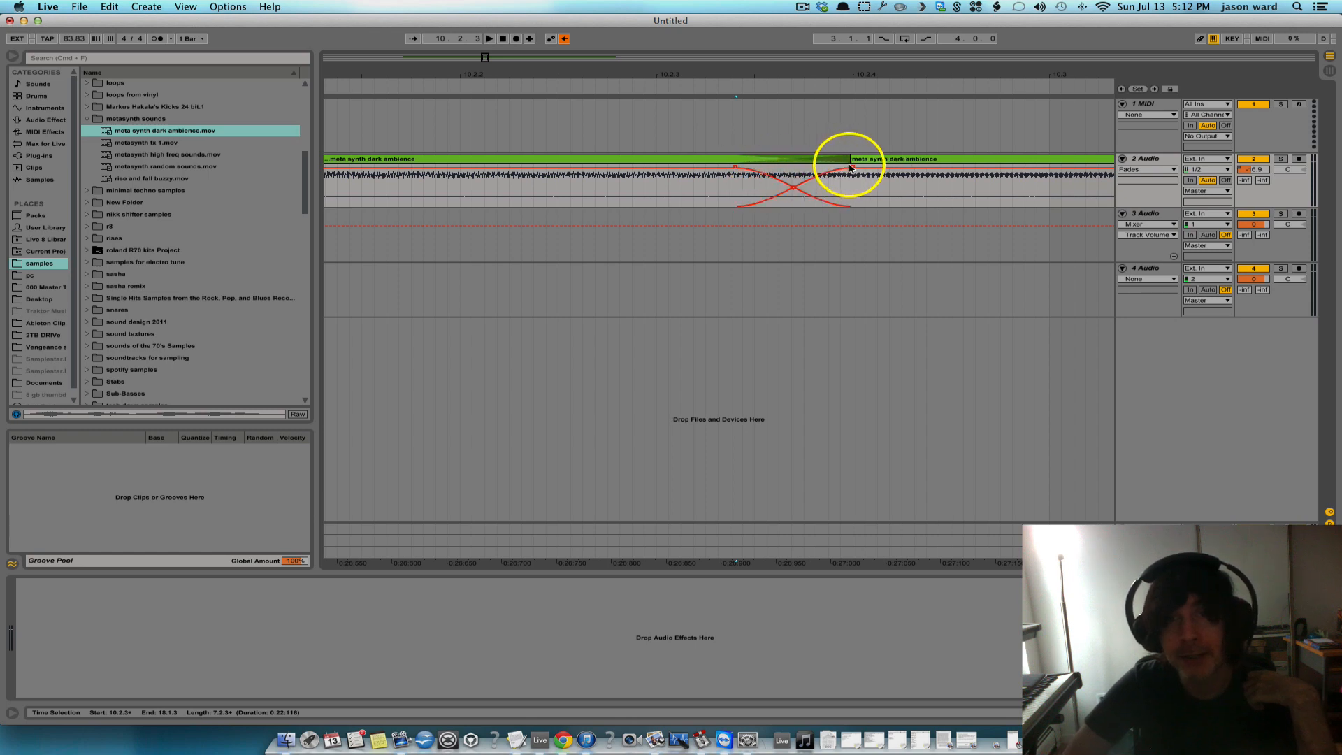
{"action": "left_click_drag", "start_coordinate": [734, 167], "coordinate": [557, 158]}
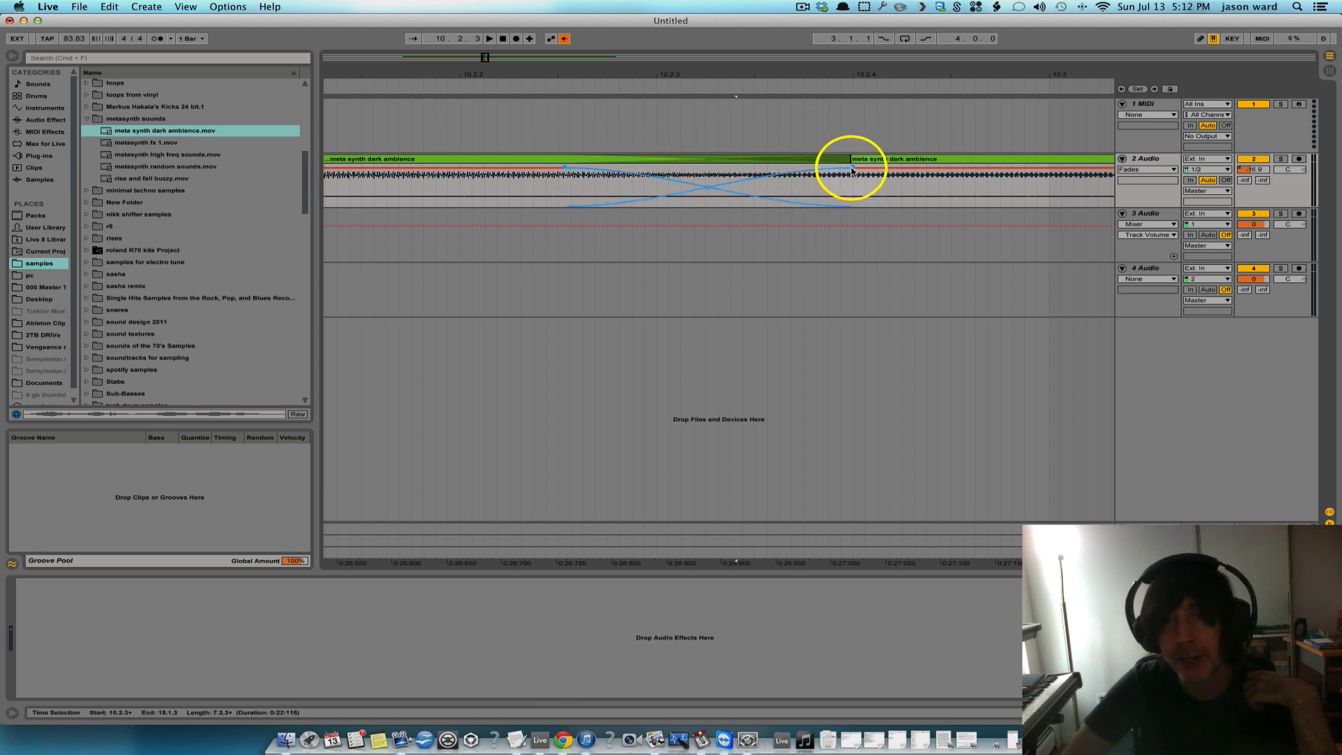
{"action": "left_click_drag", "start_coordinate": [852, 169], "coordinate": [1043, 169]}
Play from 10.1.1 through the widened crossfade to audition it, and view both clips in full.
{"action": "left_click", "coordinate": [854, 73]}
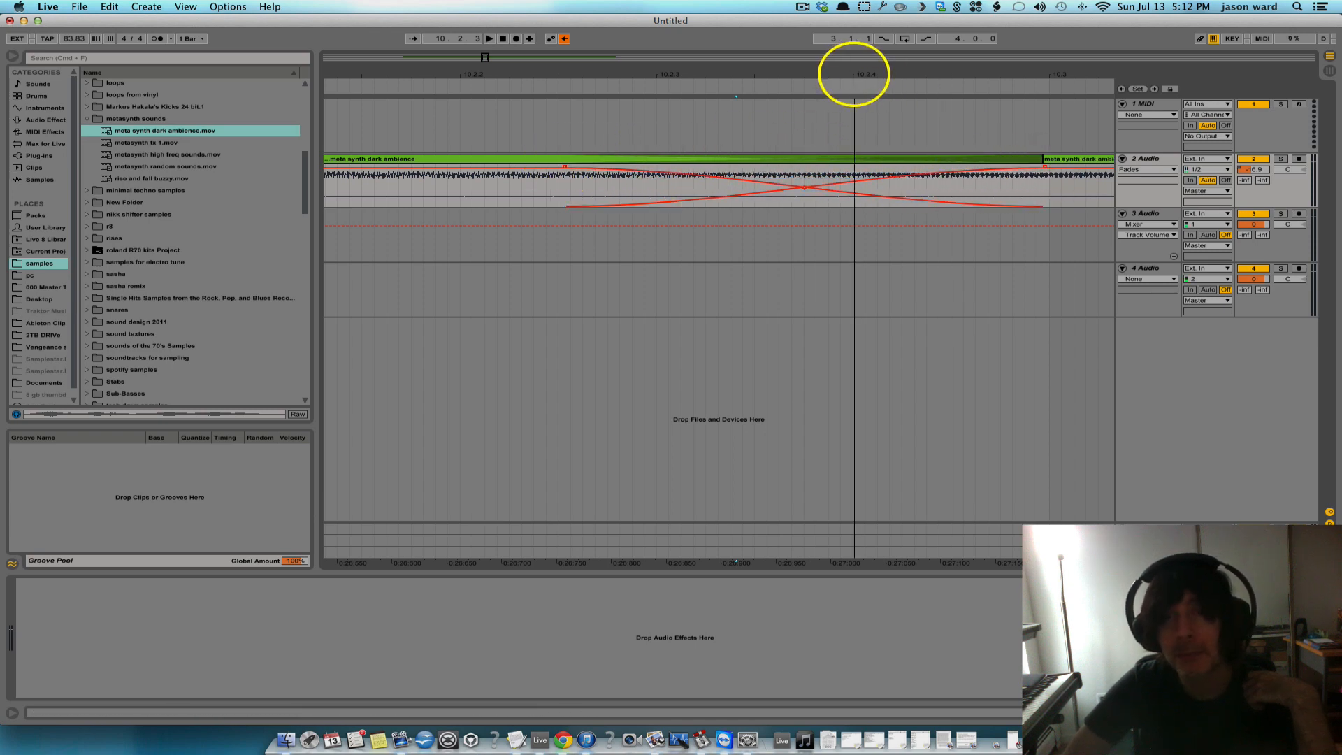
{"action": "left_click_drag", "start_coordinate": [854, 74], "coordinate": [854, 66]}
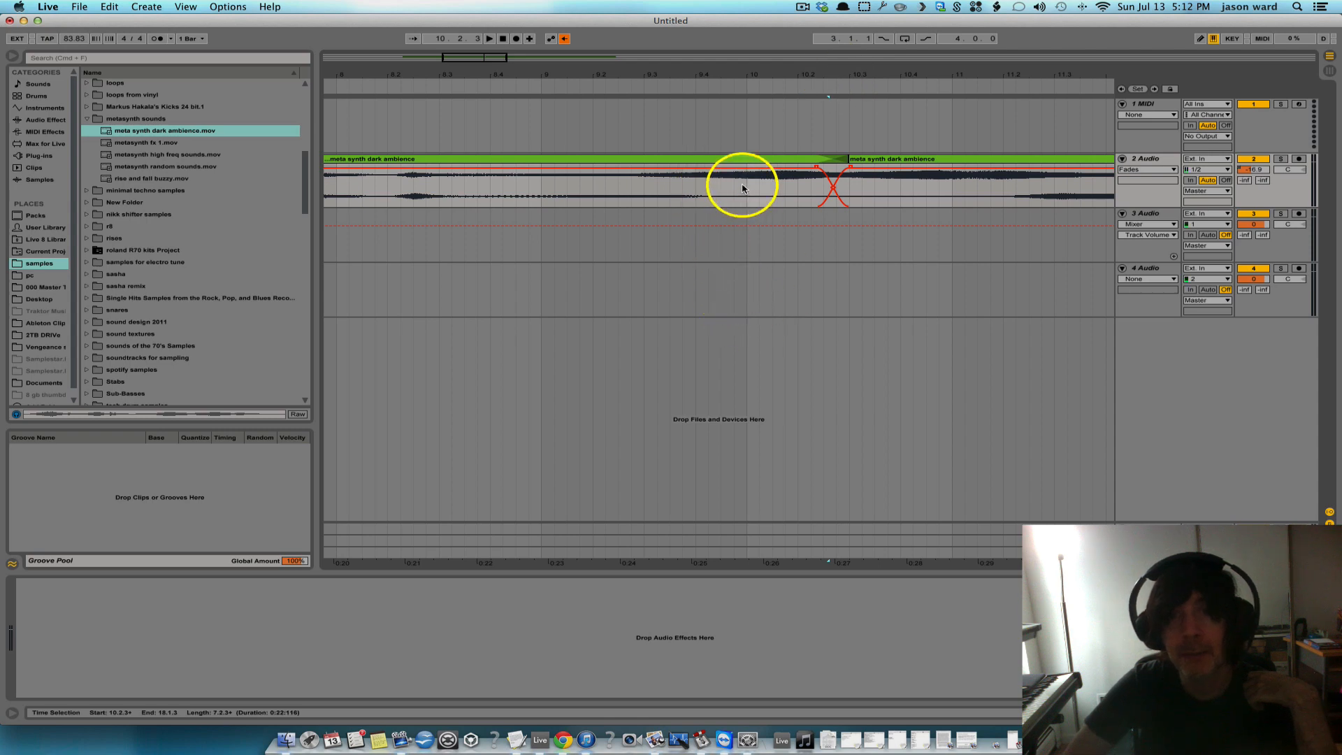
{"action": "key", "text": "space"}
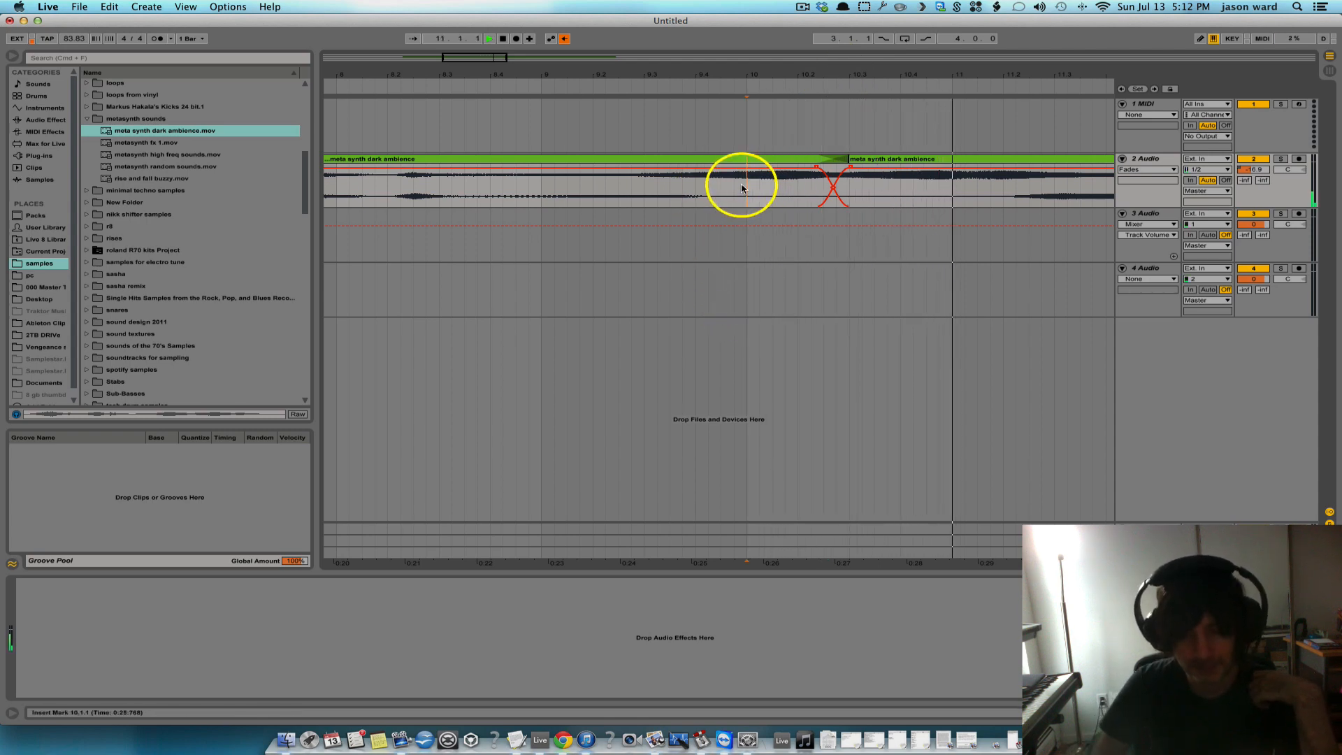
{"action": "key", "text": "space"}
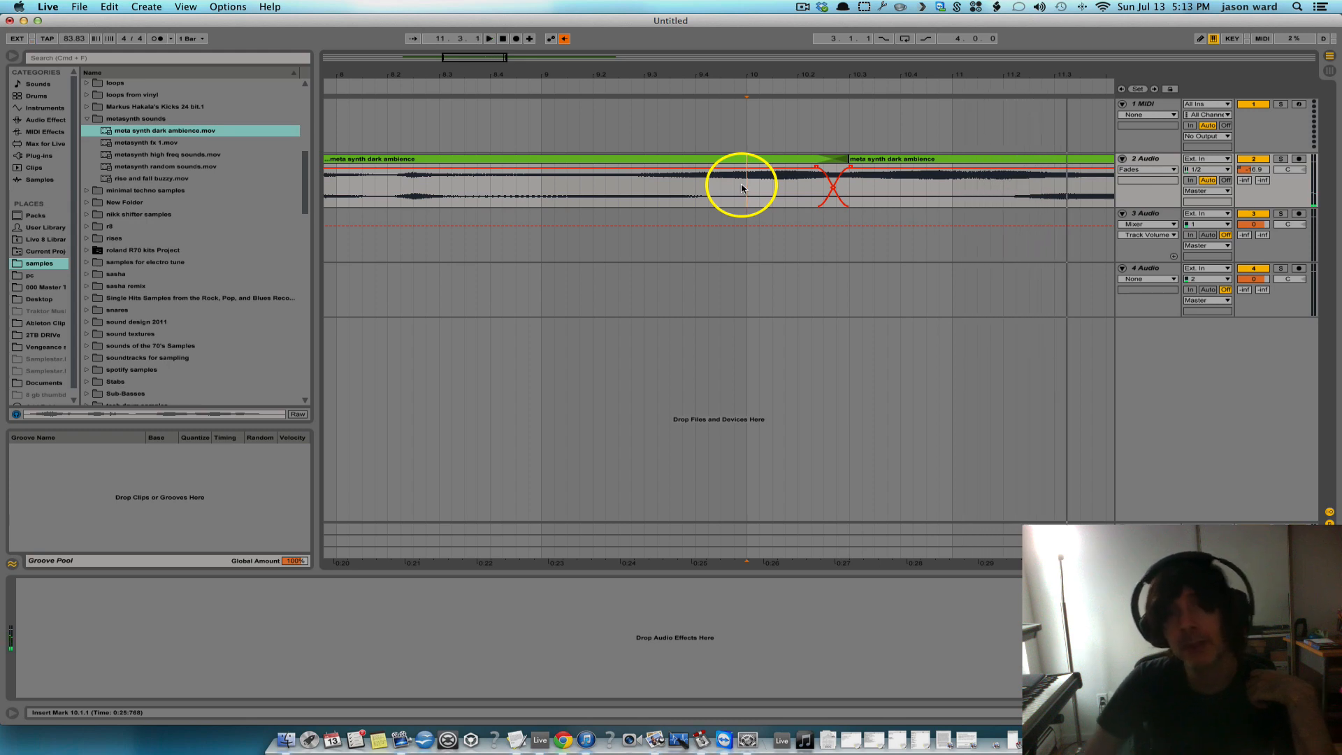
{"action": "left_click_drag", "start_coordinate": [749, 66], "coordinate": [681, 77]}
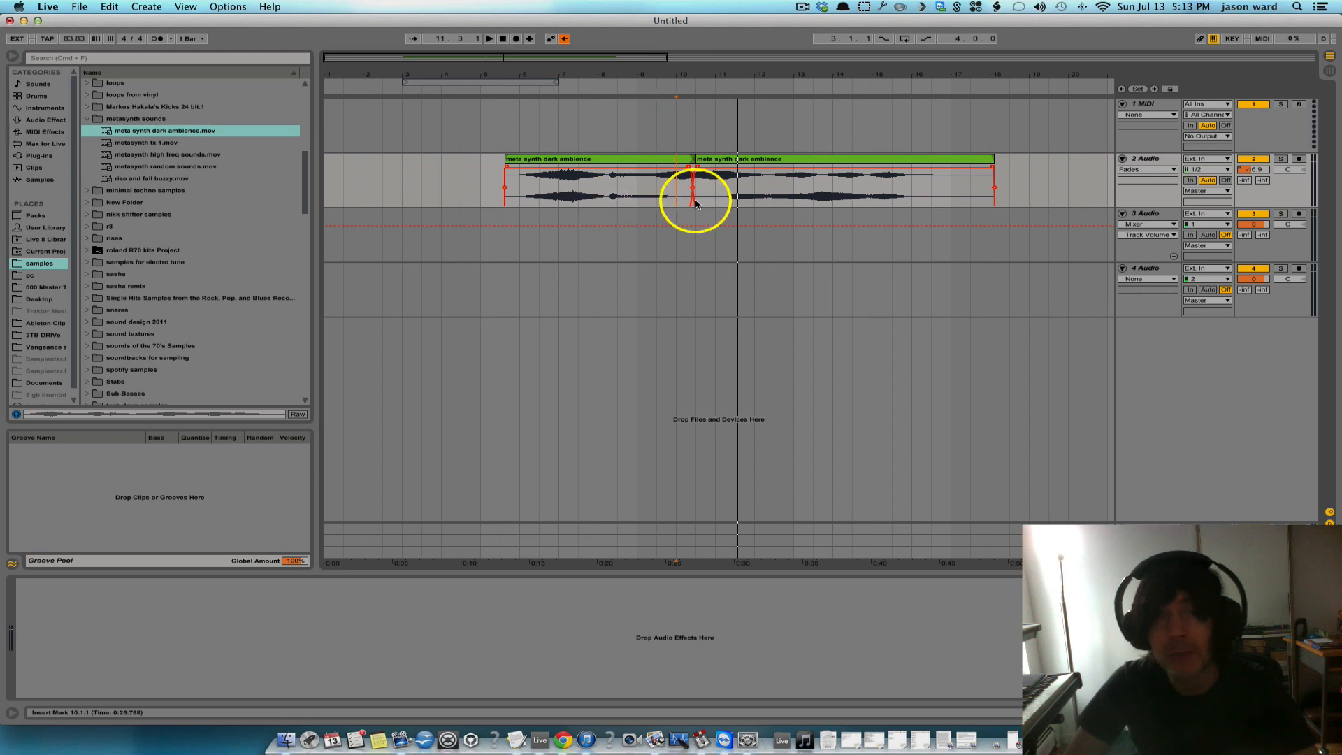